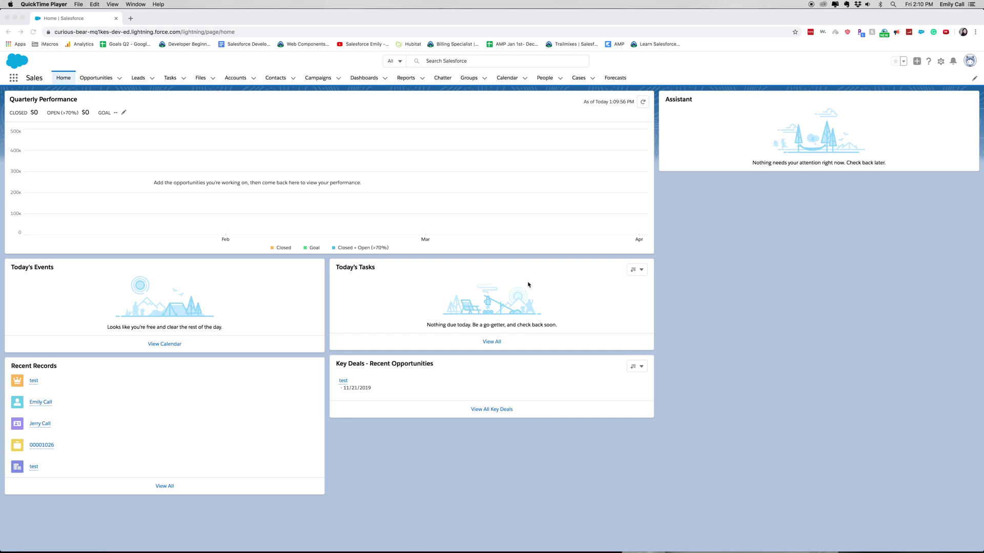
Go from the Sales home page to the Opportunities tab
{"action": "left_click", "coordinate": [97, 78]}
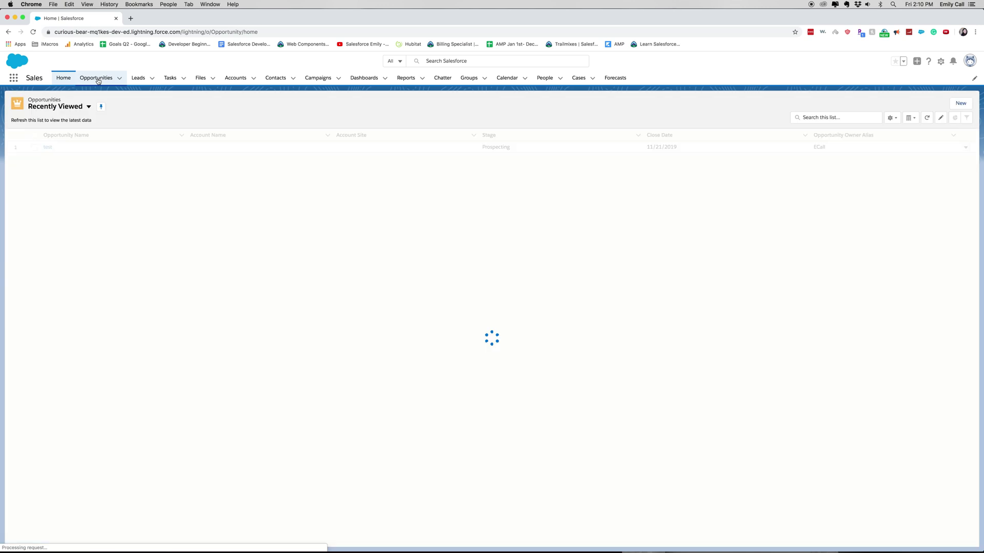
Switch the Opportunities list view from Recently Viewed to All Opportunities
{"action": "left_click", "coordinate": [88, 106]}
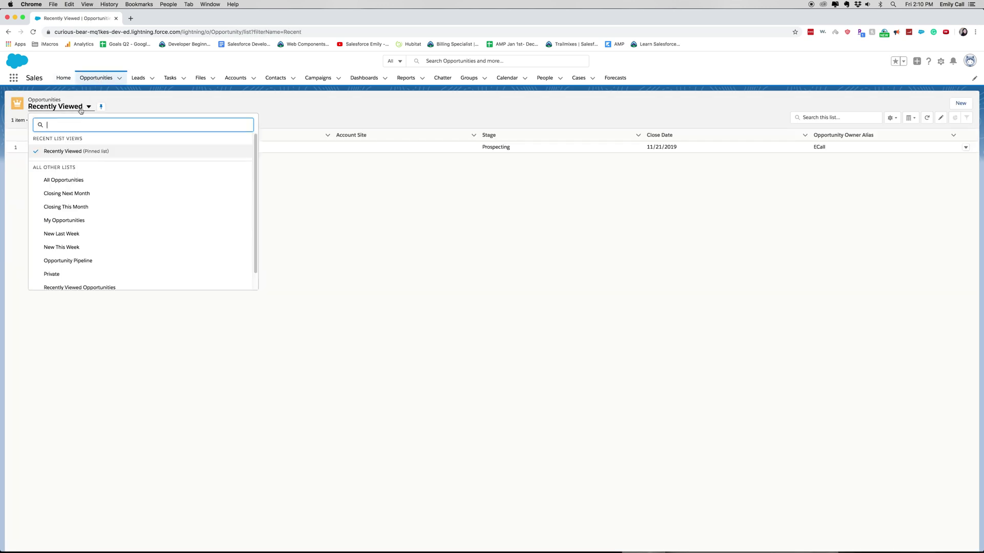
{"action": "left_click", "coordinate": [63, 180]}
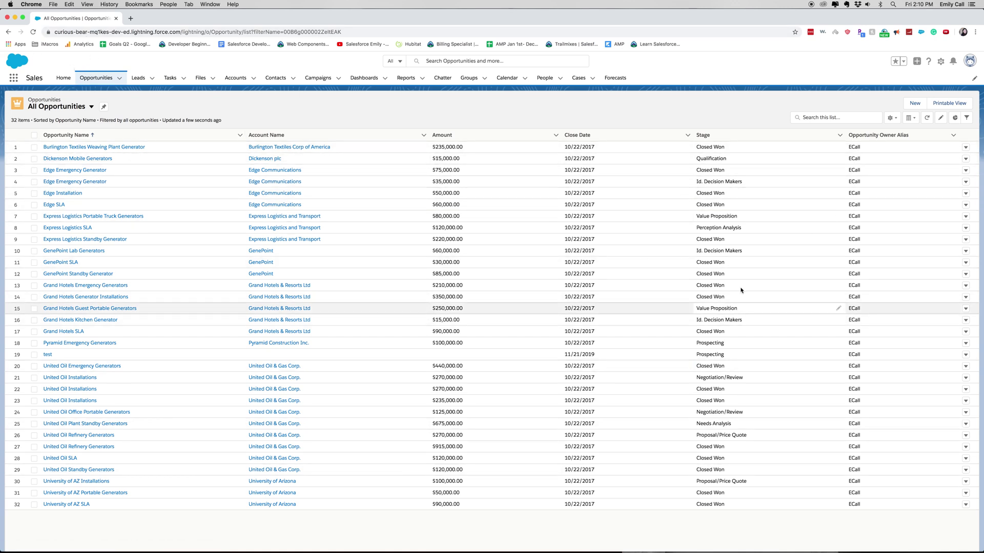
Display All Opportunities as a Kanban board grouped by stage
{"action": "left_click", "coordinate": [912, 117]}
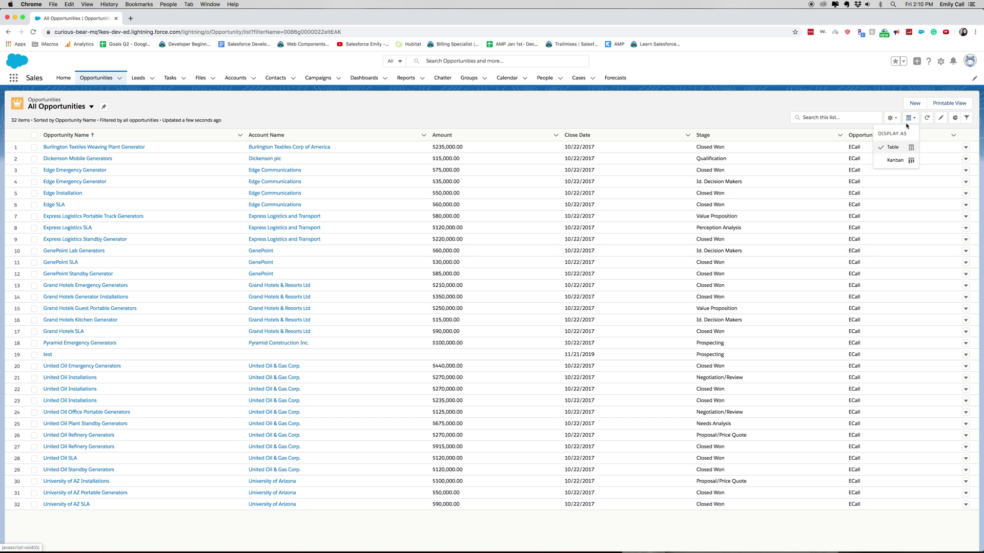
{"action": "left_click", "coordinate": [892, 160]}
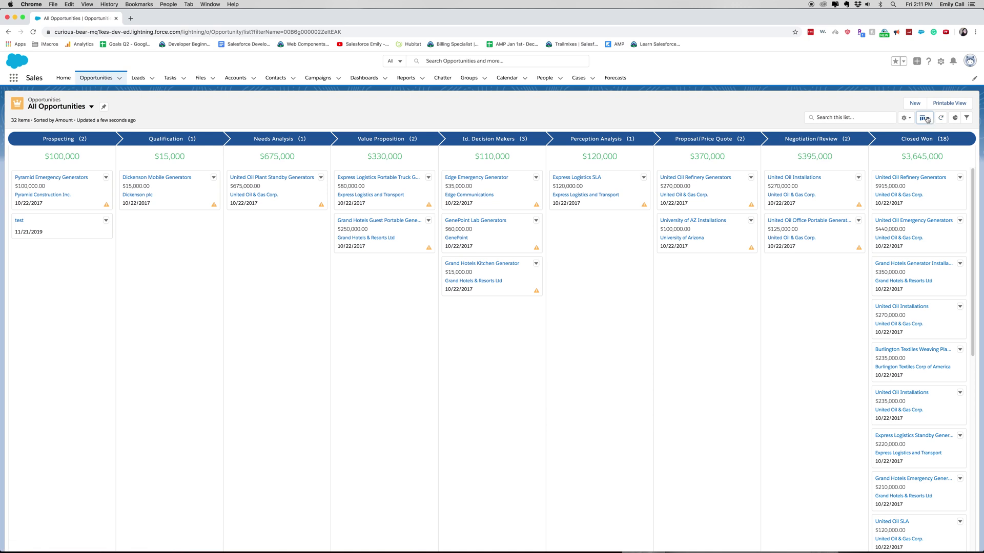
Open Select Fields to Display from the List View Controls gear menu
{"action": "left_click", "coordinate": [906, 117]}
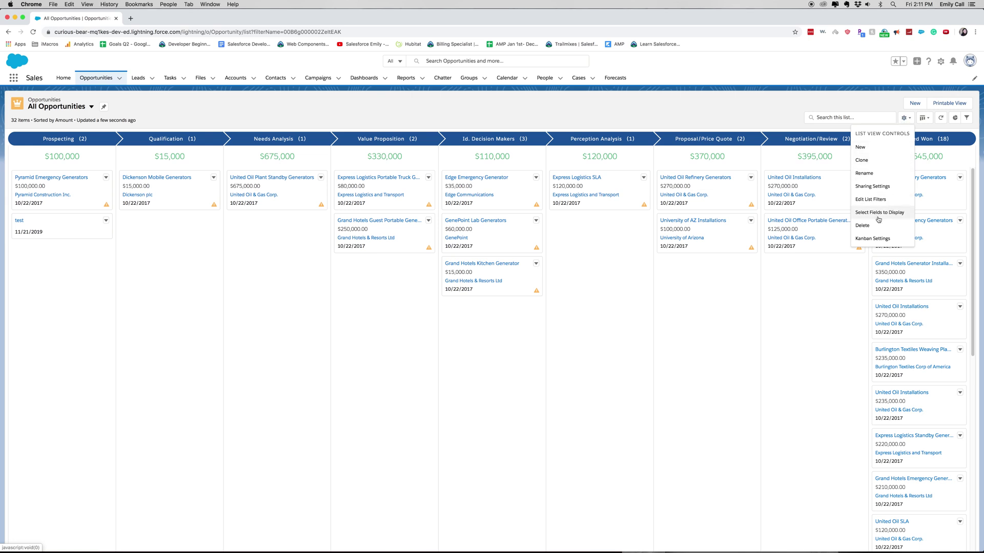
{"action": "left_click", "coordinate": [878, 212]}
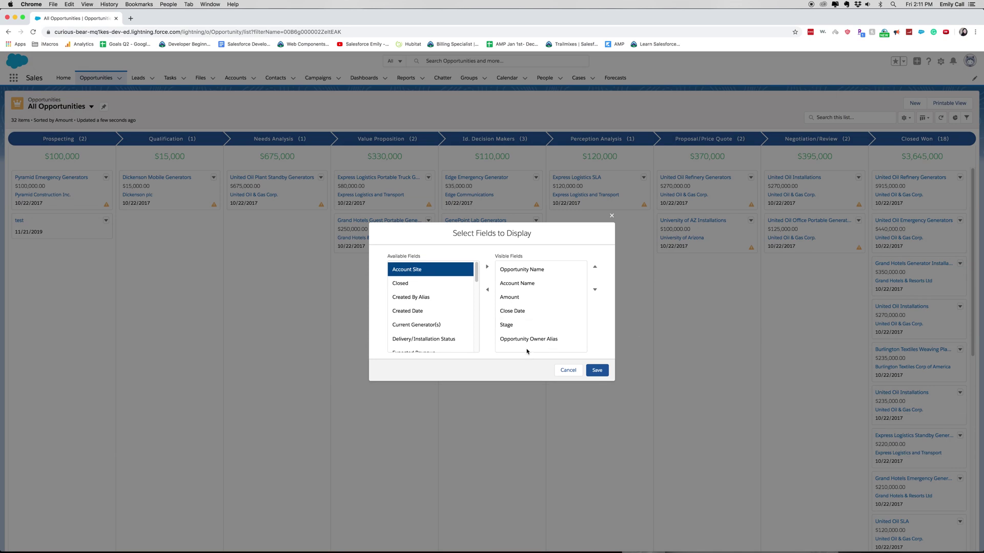
Move Account Name to the bottom of Visible Fields, then highlight Created Date
{"action": "left_click", "coordinate": [523, 284]}
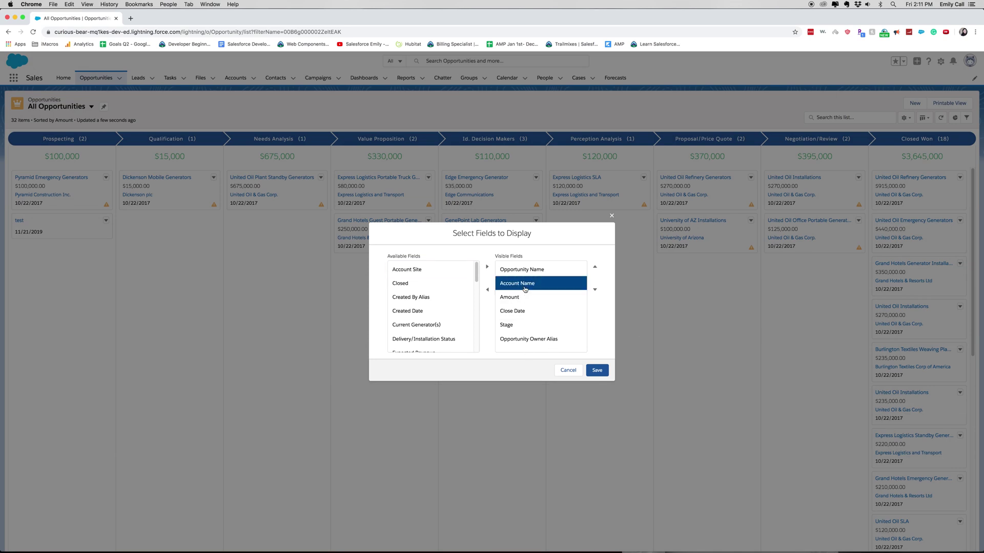
{"action": "left_click", "coordinate": [595, 289]}
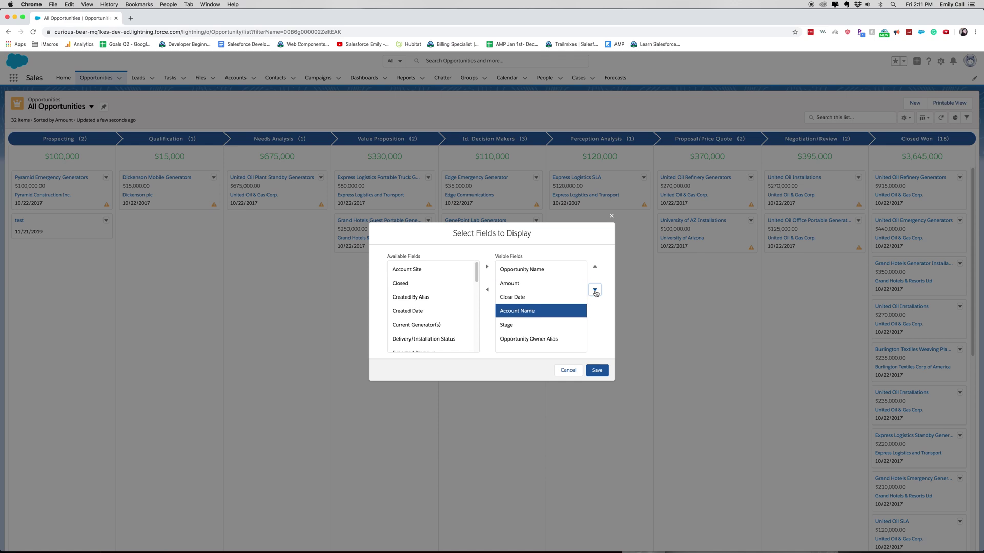
{"action": "left_click", "coordinate": [416, 311]}
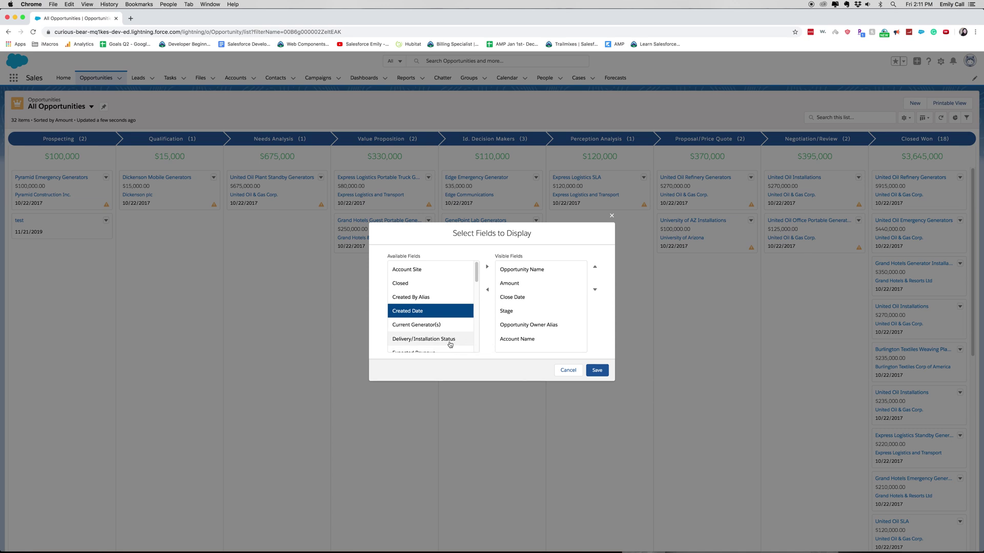
{"action": "scroll", "coordinate": [462, 296], "scroll_direction": "down", "scroll_amount": 3}
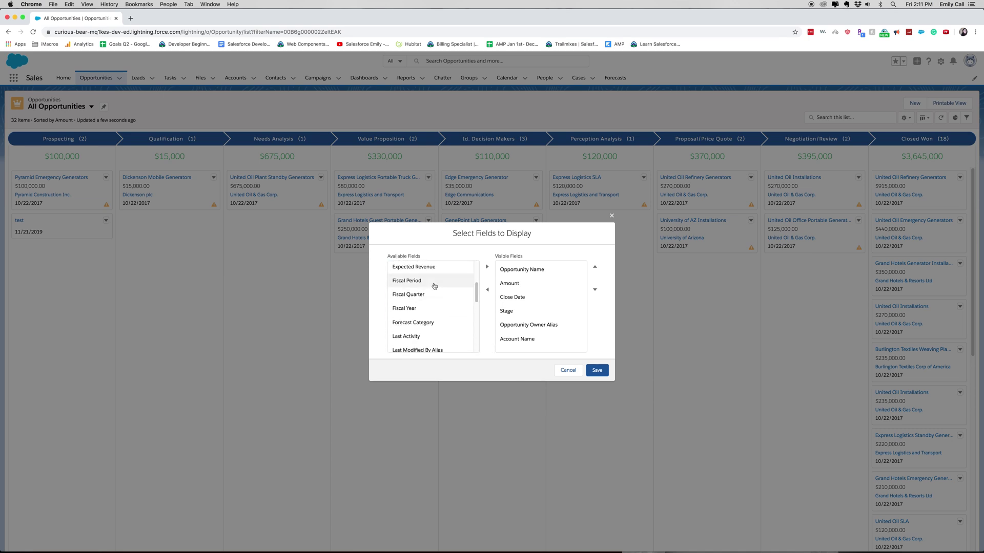
Add Fiscal Period to Visible Fields right after Close Date and save
{"action": "left_click", "coordinate": [434, 282]}
{"action": "left_click", "coordinate": [486, 268]}
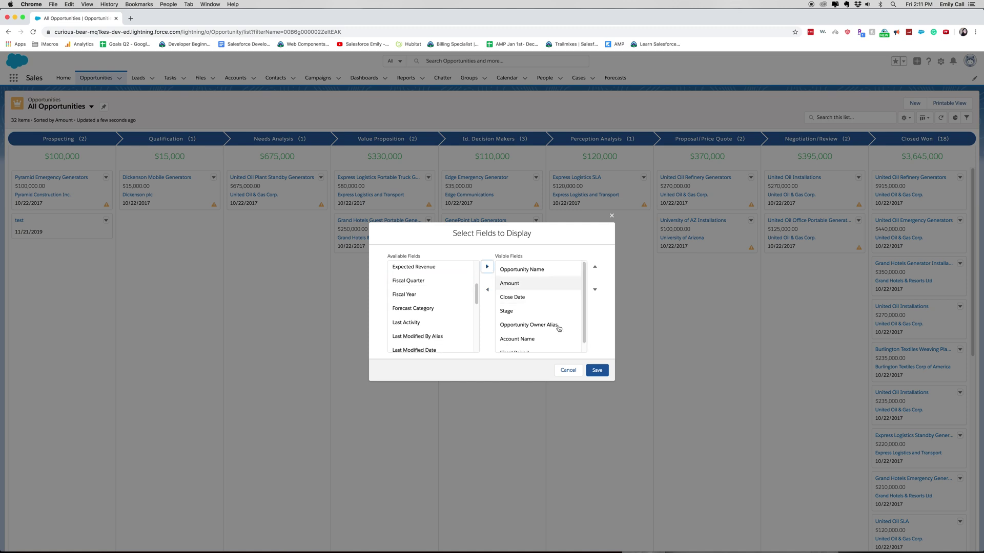
{"action": "left_click", "coordinate": [538, 350]}
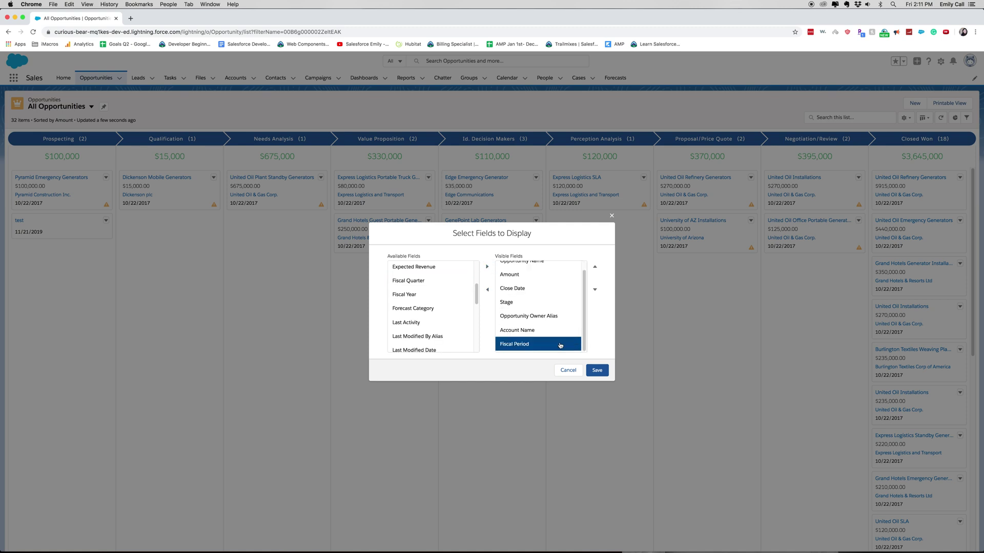
{"action": "left_click", "coordinate": [594, 269]}
{"action": "left_click", "coordinate": [593, 269]}
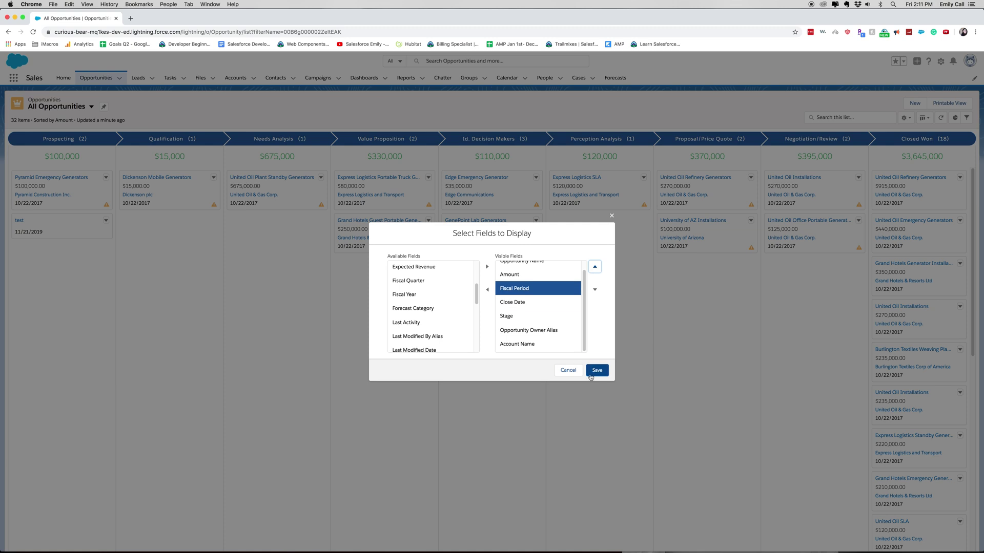
{"action": "left_click", "coordinate": [595, 290]}
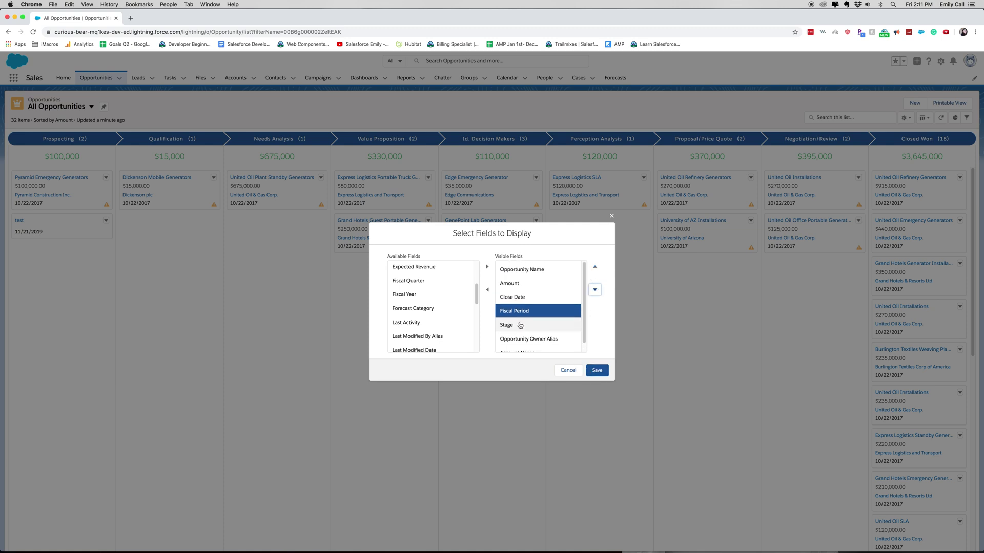
{"action": "left_click", "coordinate": [597, 370]}
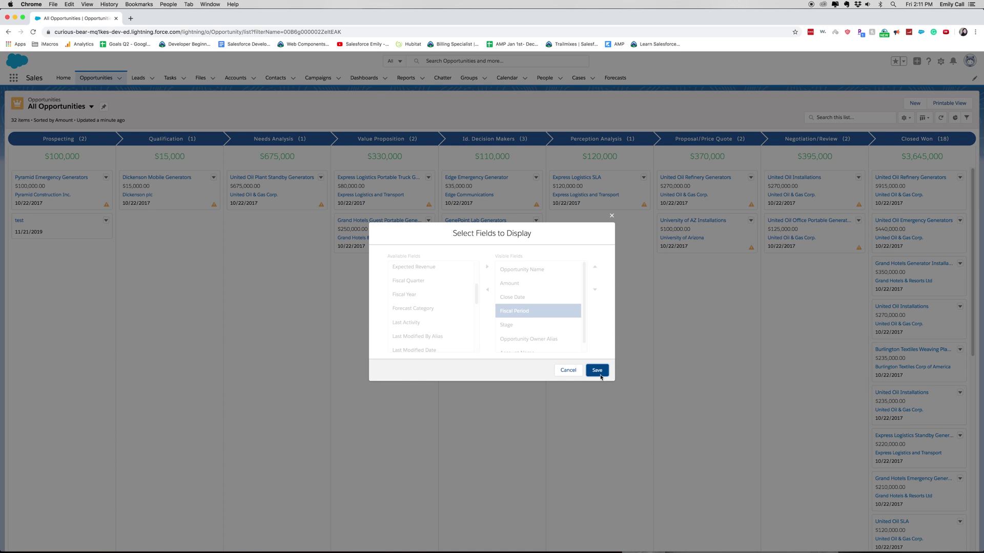